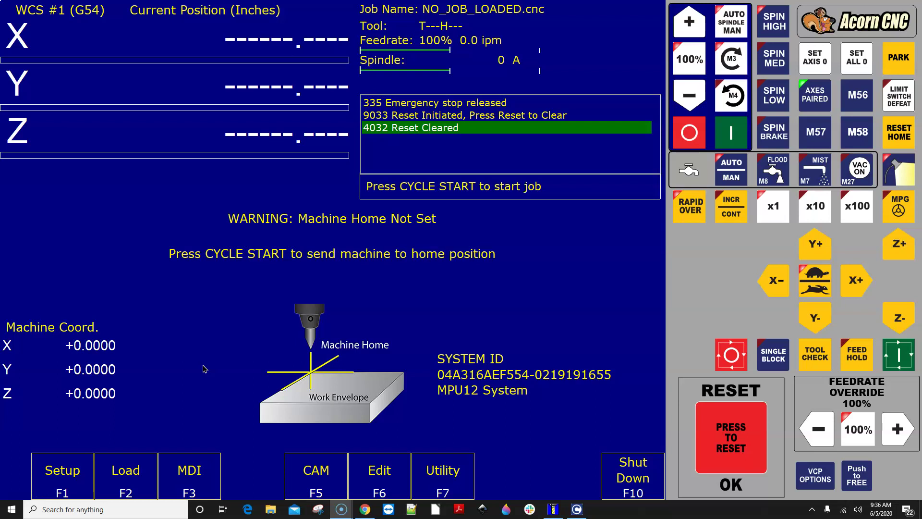
Create a CNC12 support report from Utility, saved to the Desktop, then return to the main screen
{"action": "left_click", "coordinate": [214, 354]}
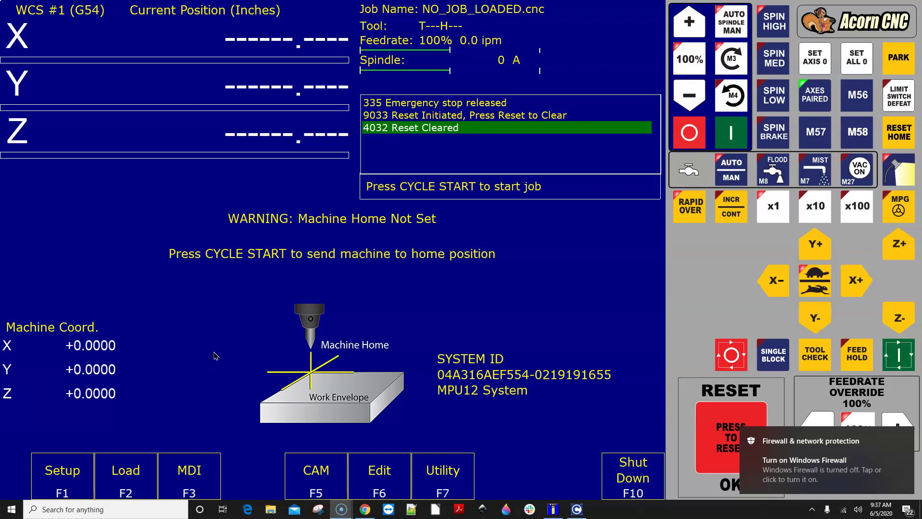
{"action": "left_click", "coordinate": [213, 348]}
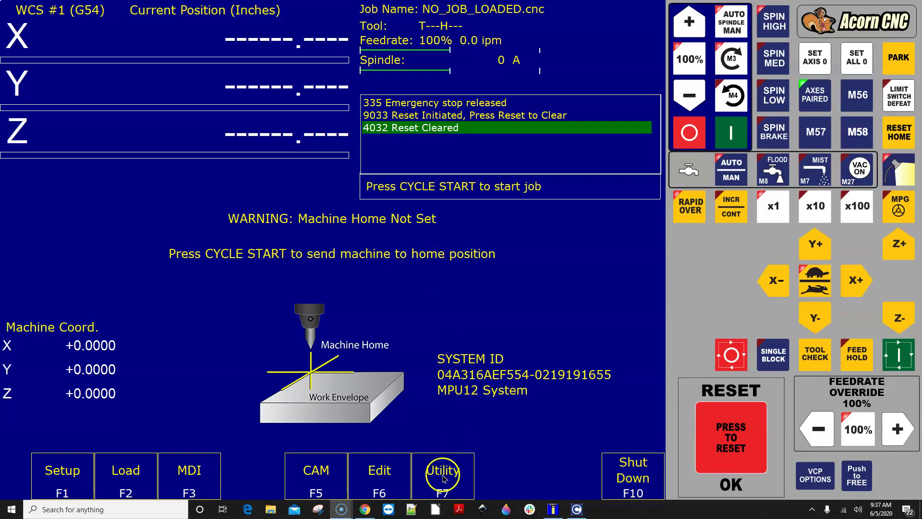
{"action": "left_click", "coordinate": [442, 476]}
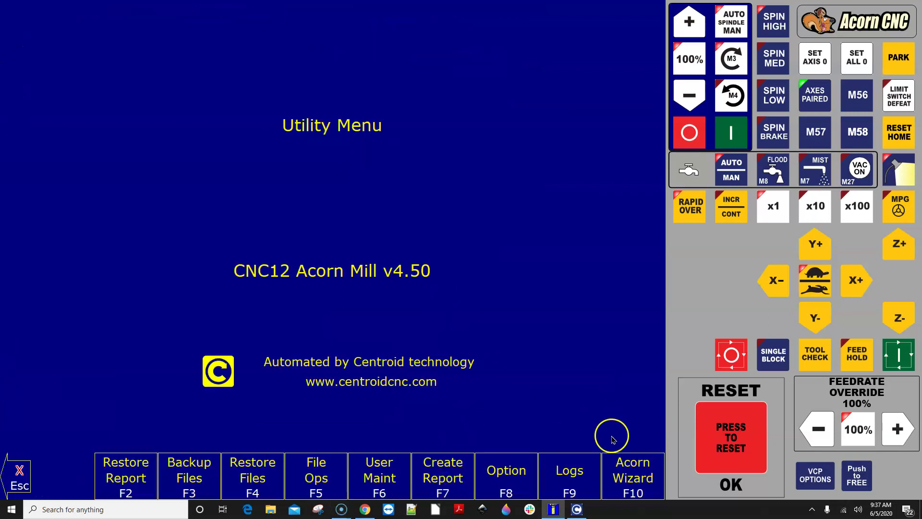
{"action": "left_click", "coordinate": [440, 473]}
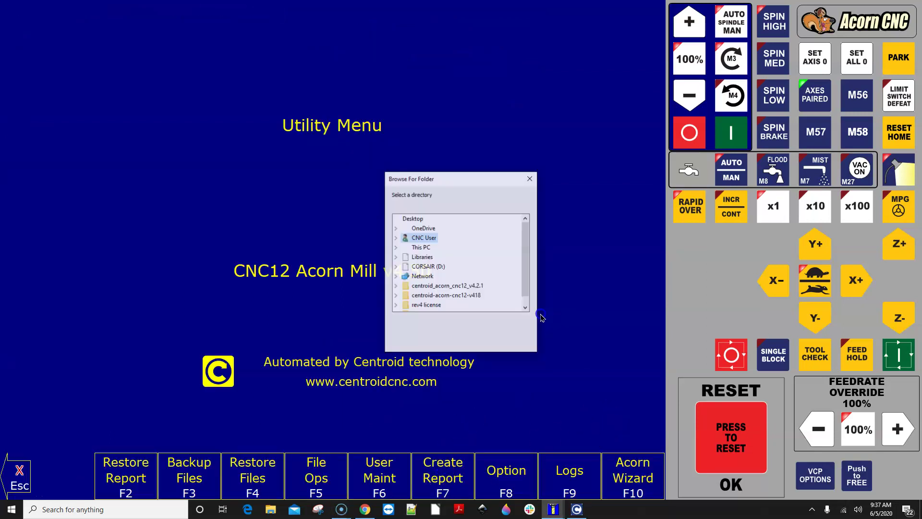
{"action": "left_click", "coordinate": [413, 218]}
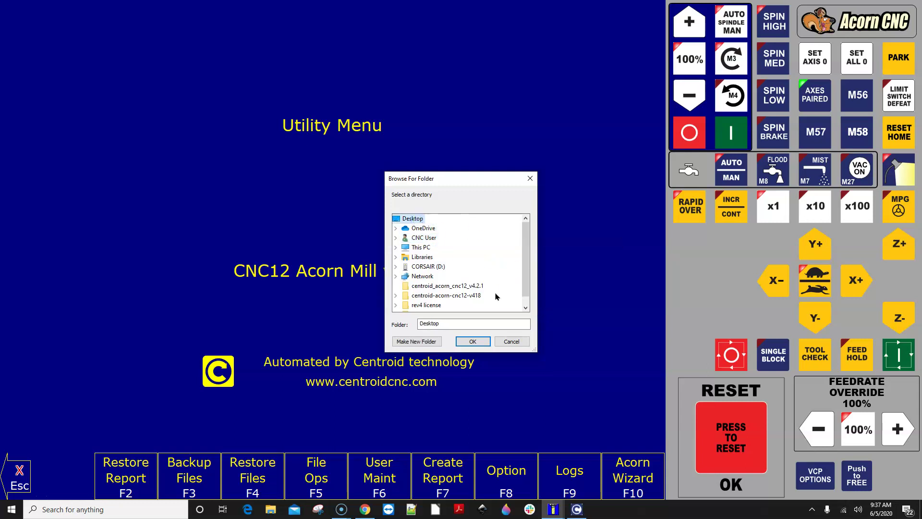
{"action": "left_click", "coordinate": [473, 342]}
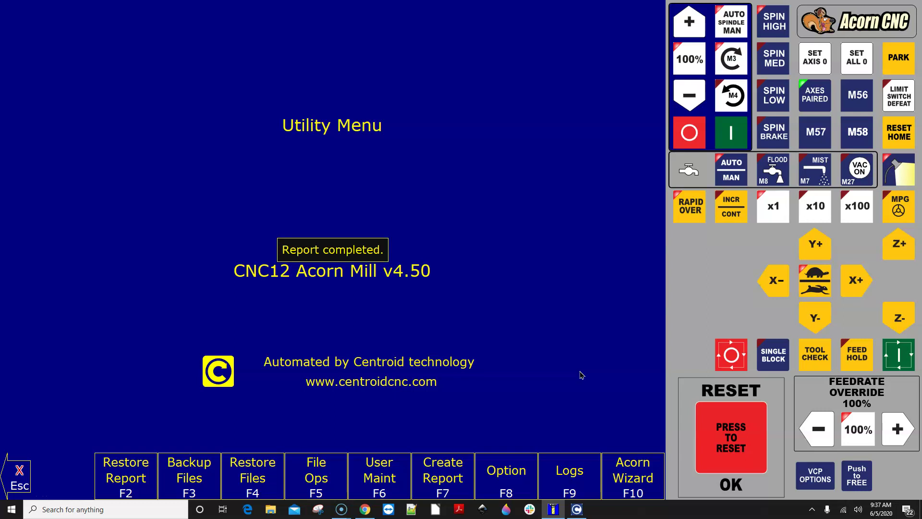
{"action": "left_click", "coordinate": [17, 472]}
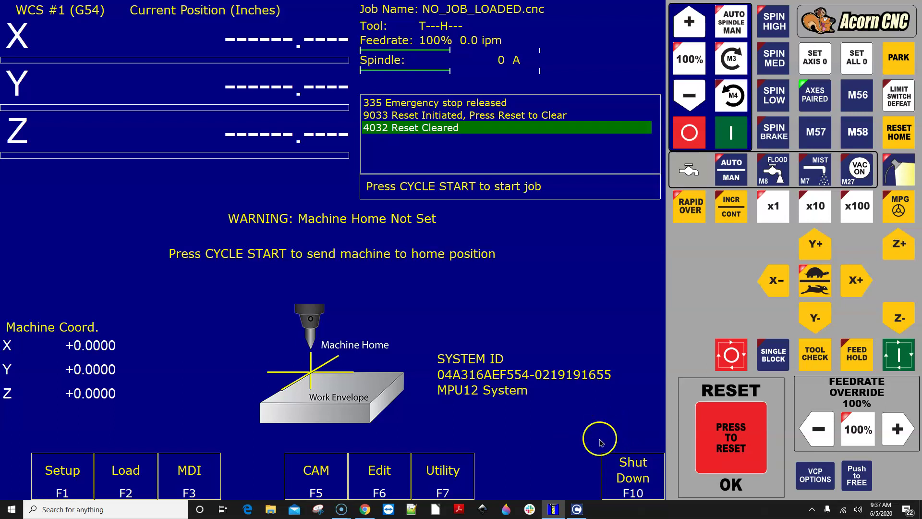
Exit CNC12 and move the report zip to the desktop centre beside the CNC12 Mill shortcut
{"action": "left_click", "coordinate": [619, 468]}
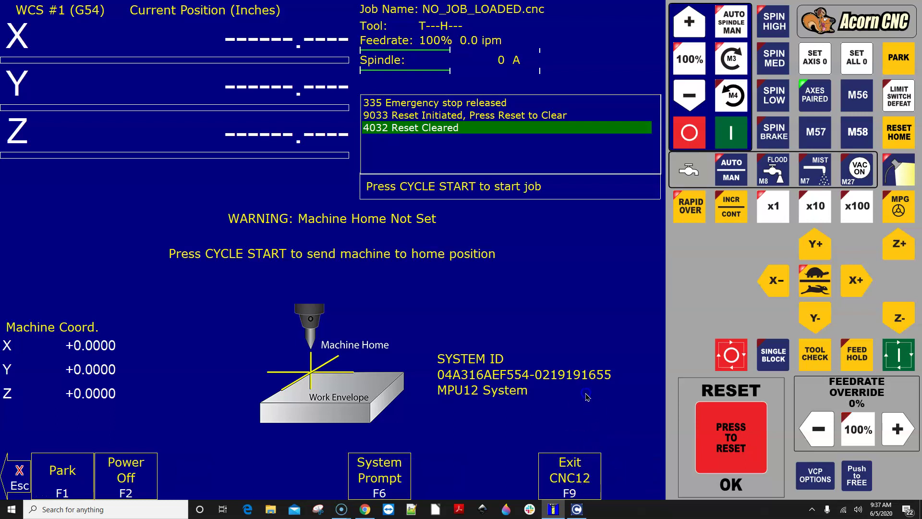
{"action": "key", "text": "F9"}
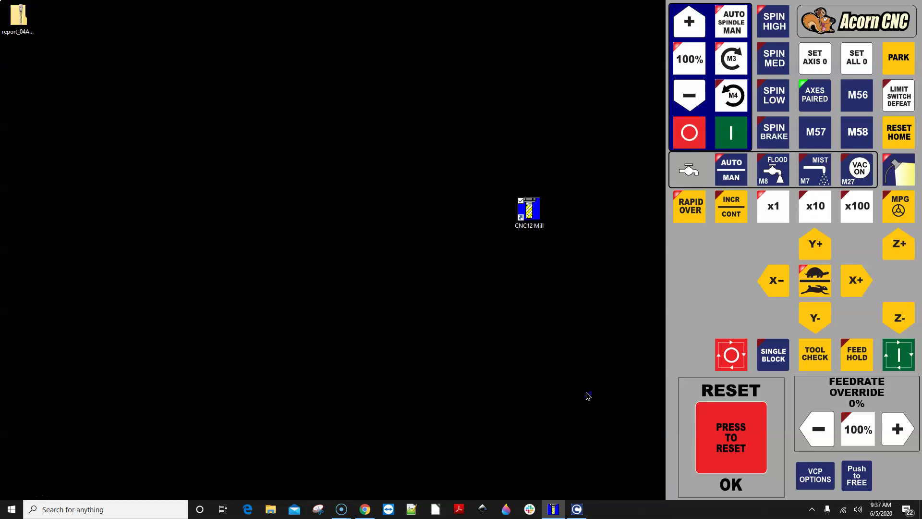
{"action": "left_click_drag", "start_coordinate": [38, 25], "coordinate": [326, 219]}
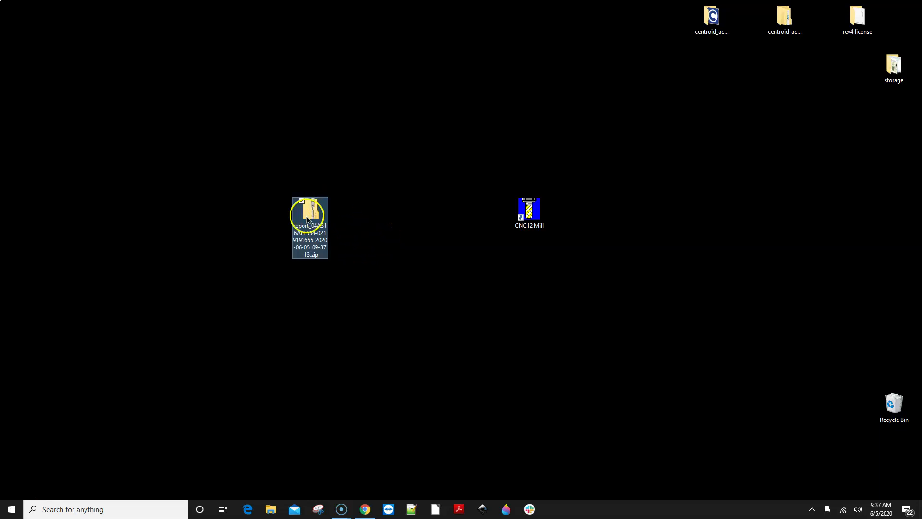
{"action": "left_click_drag", "start_coordinate": [309, 212], "coordinate": [393, 215]}
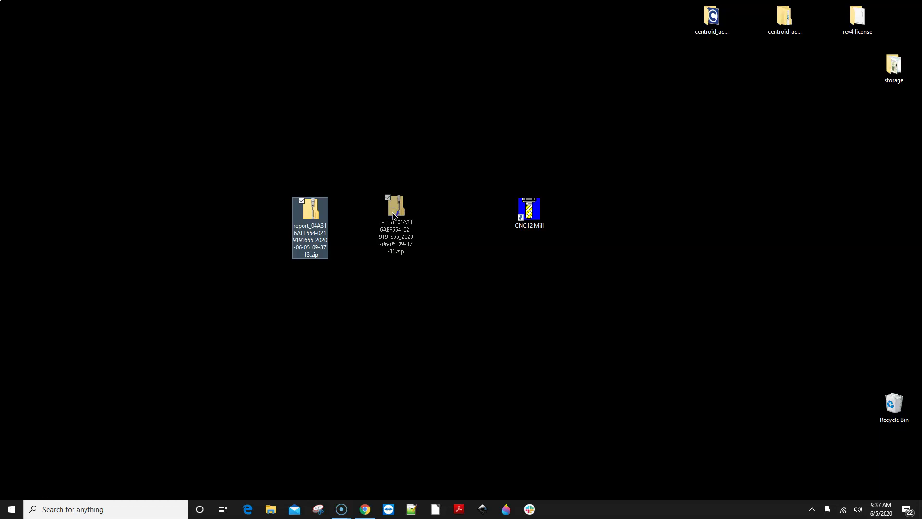
{"action": "left_click_drag", "start_coordinate": [393, 215], "coordinate": [393, 216]}
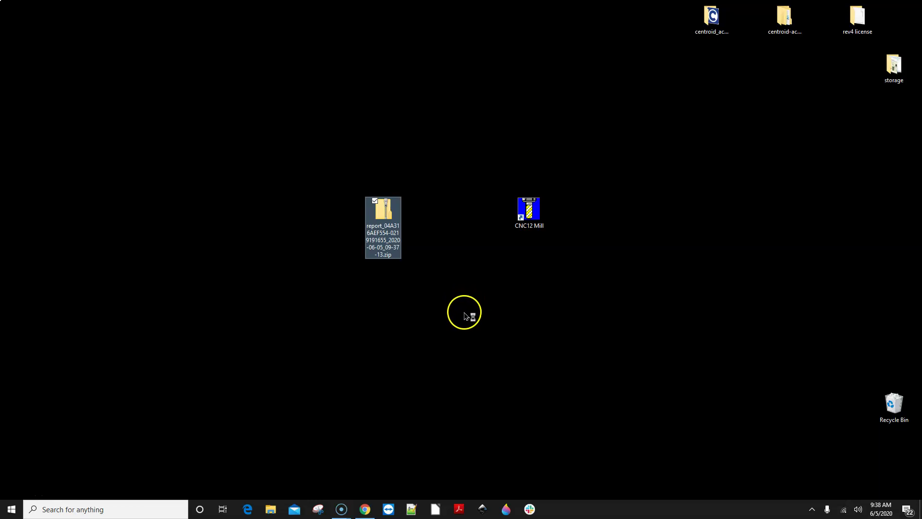
Bring up the Centroid Acorn CNC Controller board in the browser and start a New Topic
{"action": "left_click", "coordinate": [364, 510]}
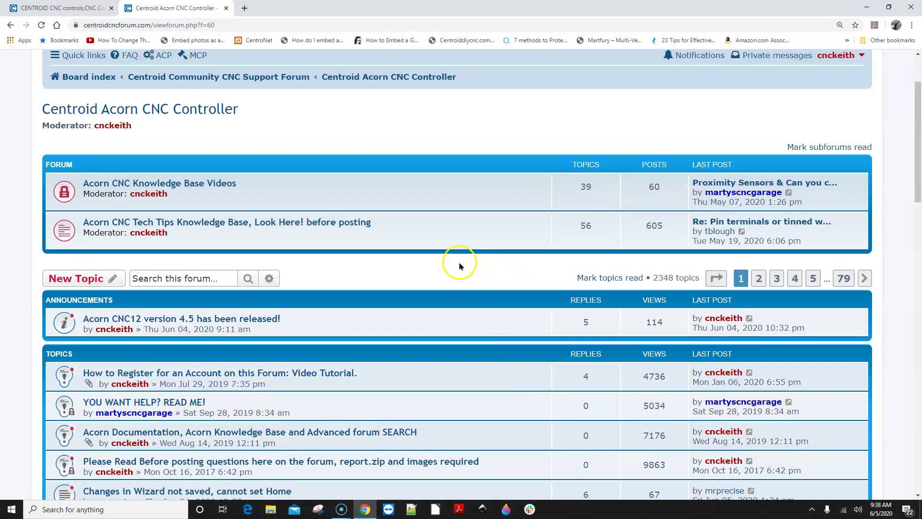
{"action": "scroll", "coordinate": [457, 261], "scroll_direction": "up", "scroll_amount": 2}
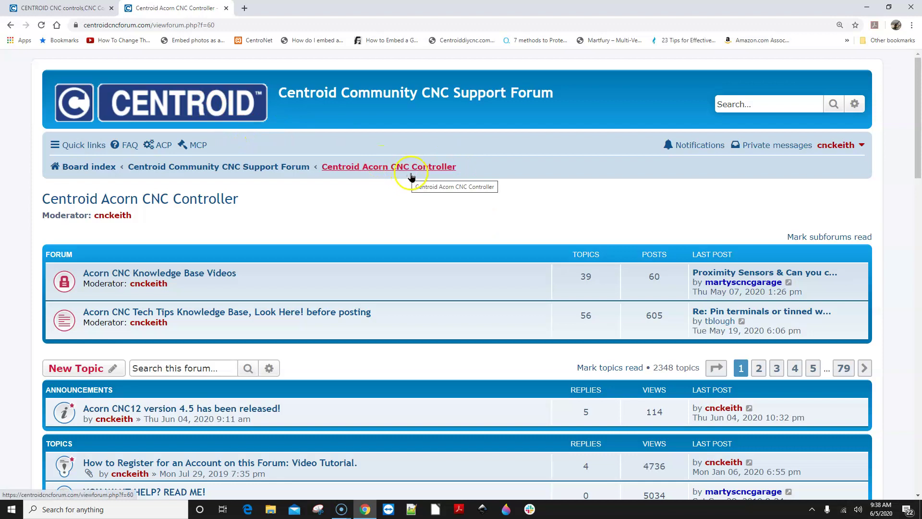
{"action": "scroll", "coordinate": [426, 188], "scroll_direction": "down", "scroll_amount": 3}
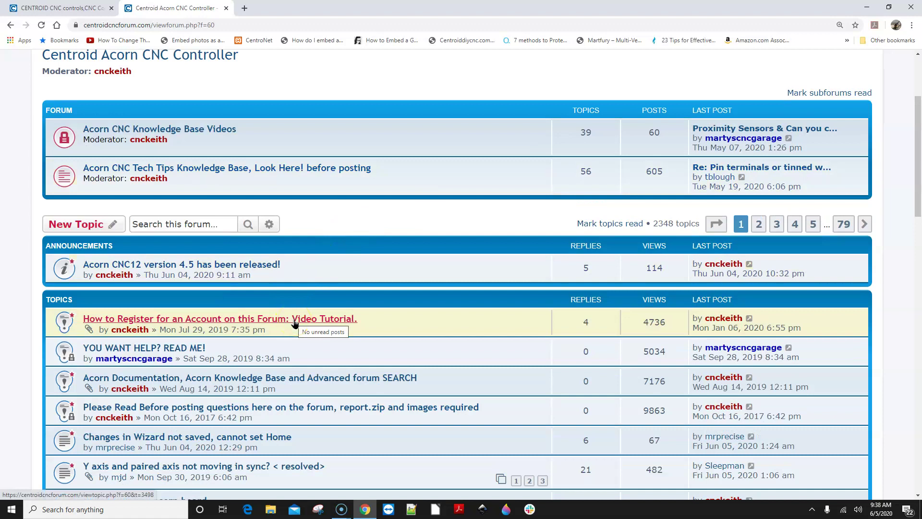
{"action": "scroll", "coordinate": [295, 323], "scroll_direction": "up", "scroll_amount": 3}
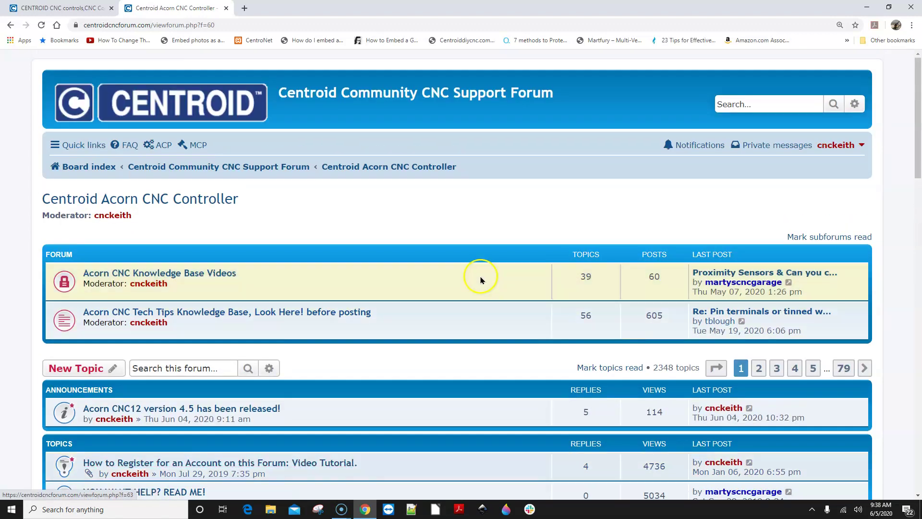
{"action": "left_click", "coordinate": [88, 368]}
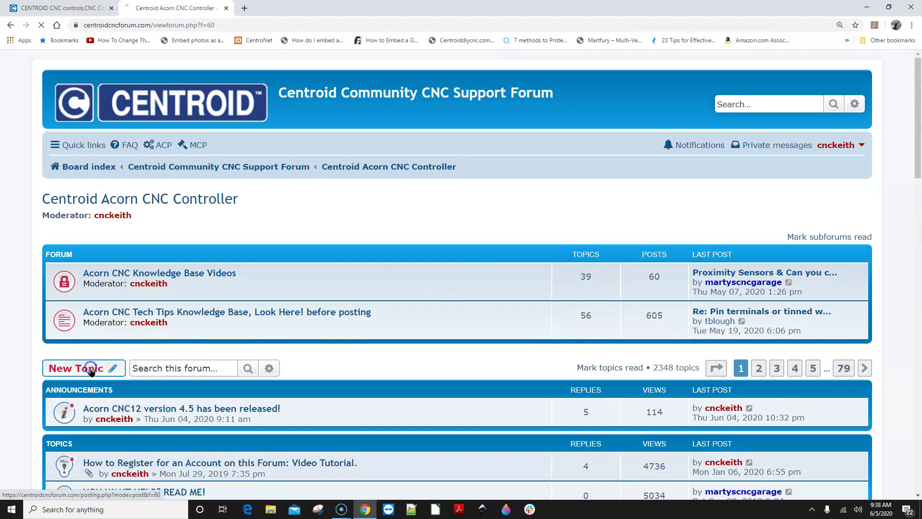
Give the topic subject 'how to post a report' and body 'describe', correcting the 'descibe' misspelling
{"action": "left_click", "coordinate": [265, 244]}
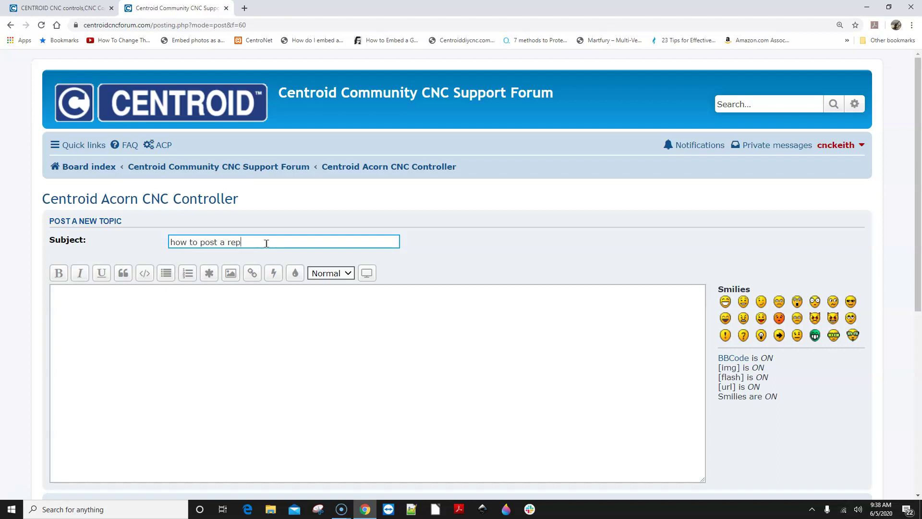
{"action": "left_click", "coordinate": [171, 313]}
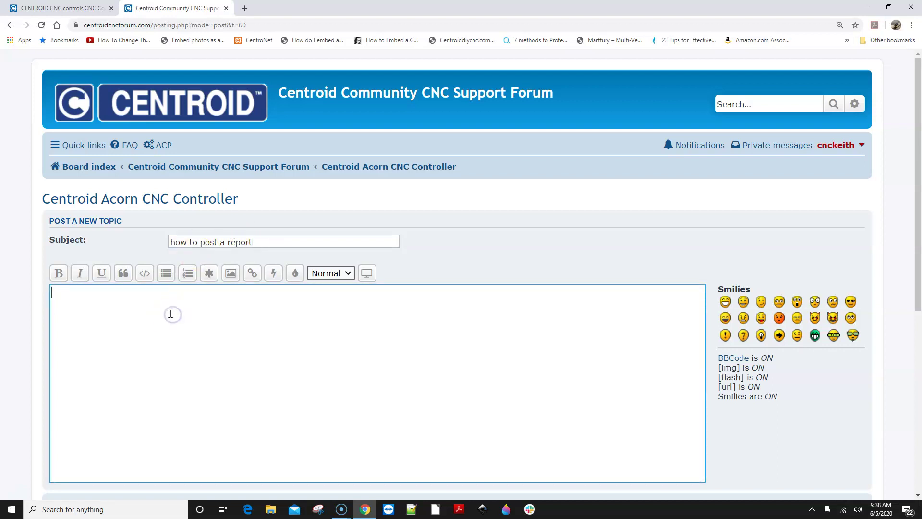
{"action": "type", "text": "descibe"}
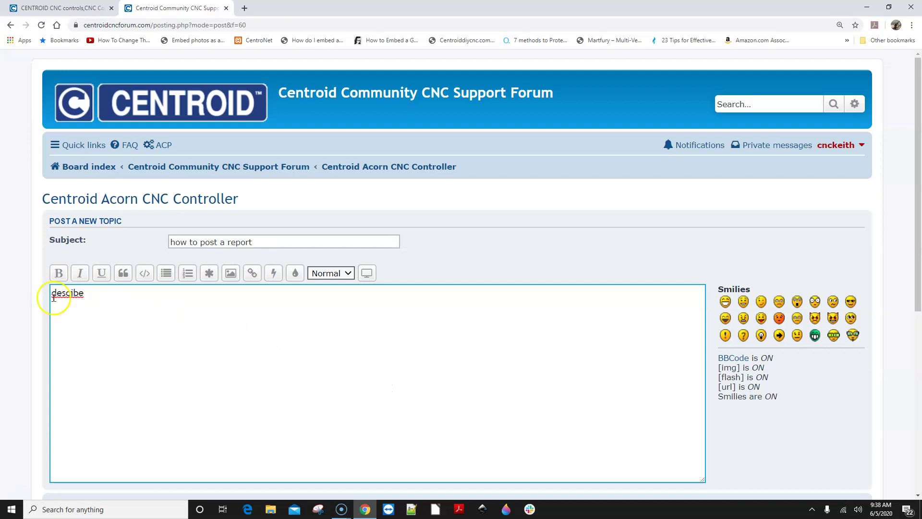
{"action": "right_click", "coordinate": [61, 293]}
{"action": "left_click", "coordinate": [73, 299]}
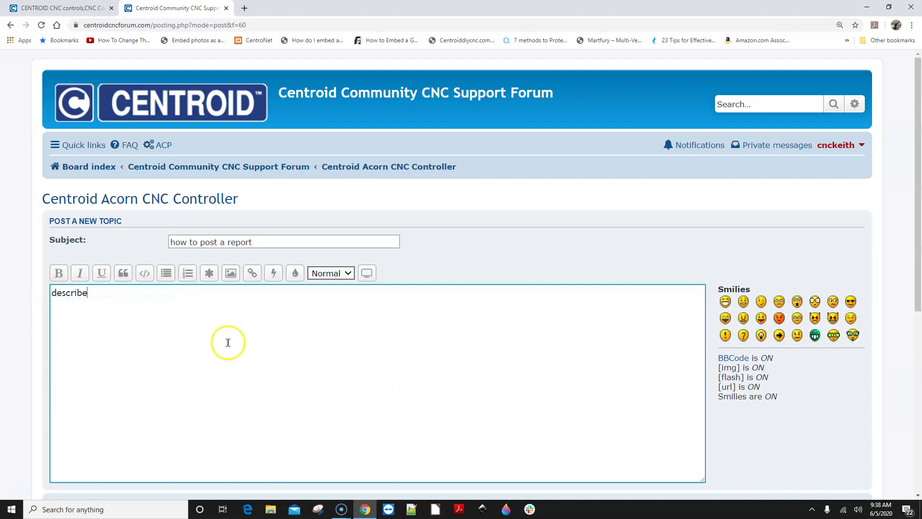
{"action": "scroll", "coordinate": [226, 342], "scroll_direction": "down", "scroll_amount": 3}
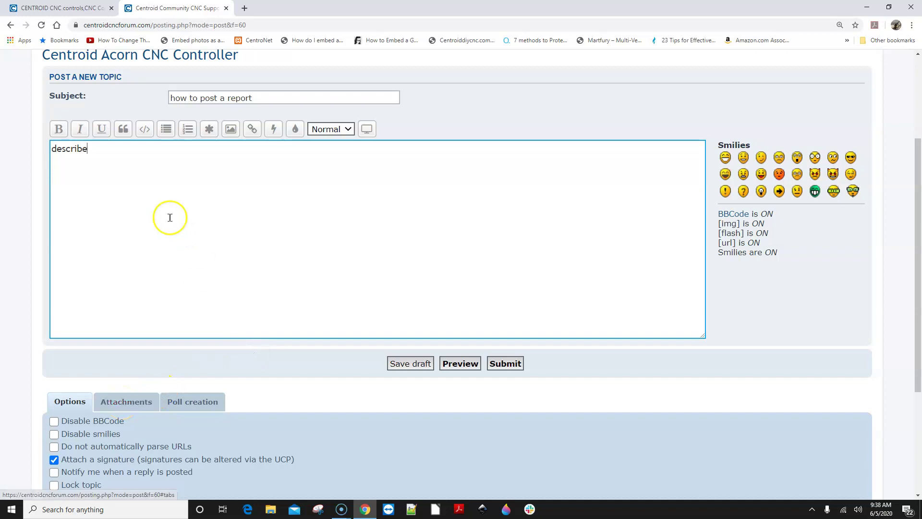
{"action": "left_click", "coordinate": [110, 150]}
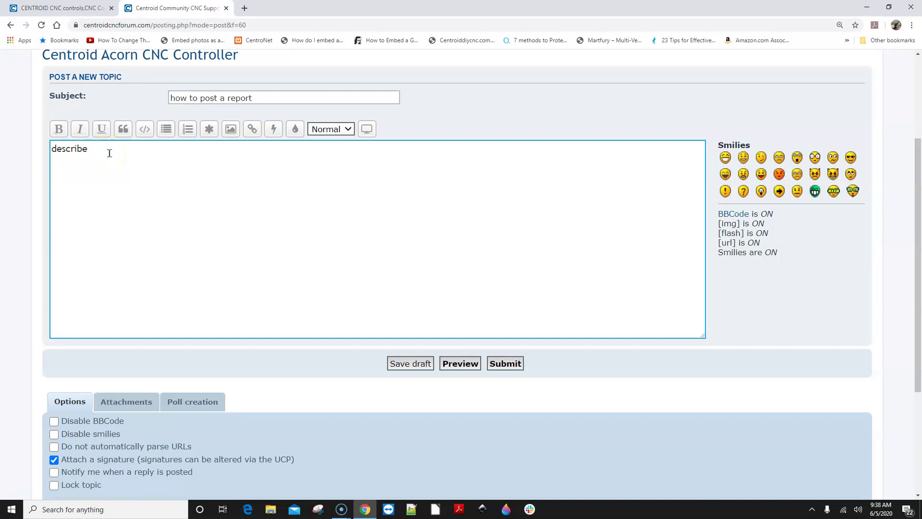
{"action": "left_click", "coordinate": [113, 156]}
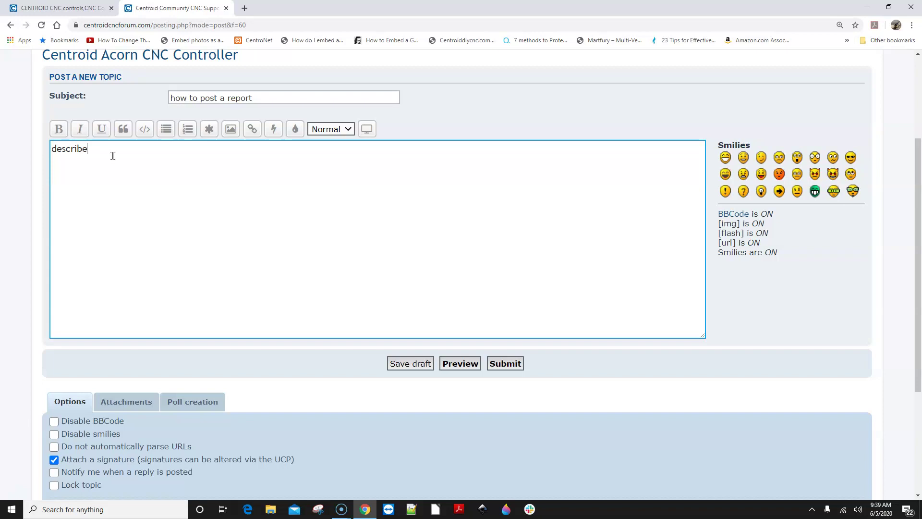
Attach the report zip from the Desktop to the post and submit the topic
{"action": "left_click", "coordinate": [139, 404]}
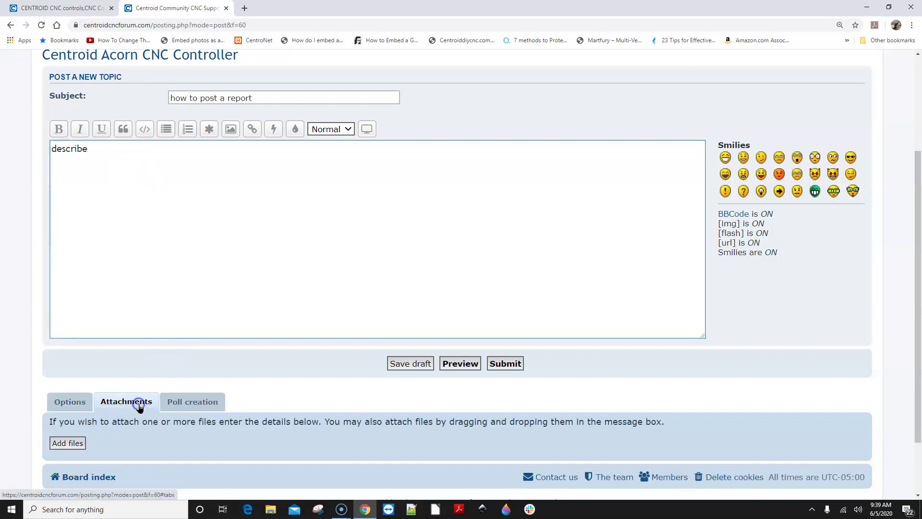
{"action": "scroll", "coordinate": [281, 366], "scroll_direction": "down", "scroll_amount": 2}
{"action": "left_click", "coordinate": [66, 370]}
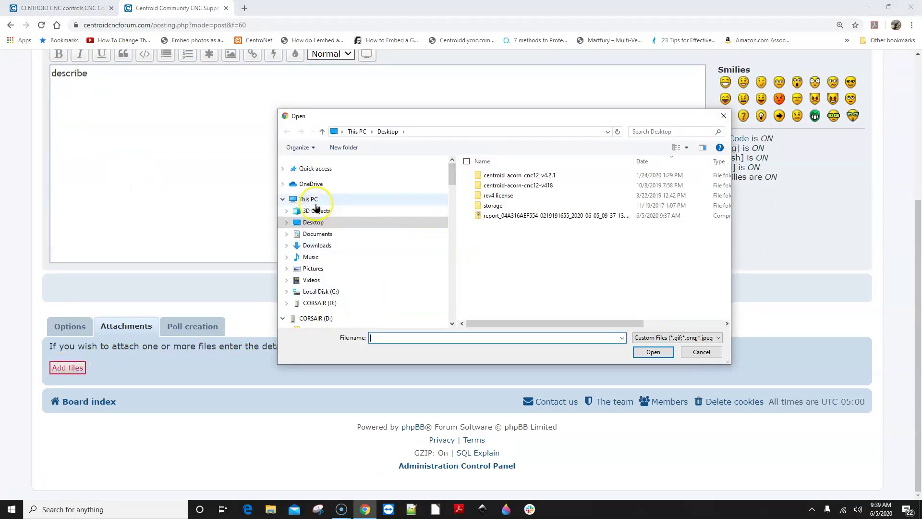
{"action": "left_click", "coordinate": [509, 215]}
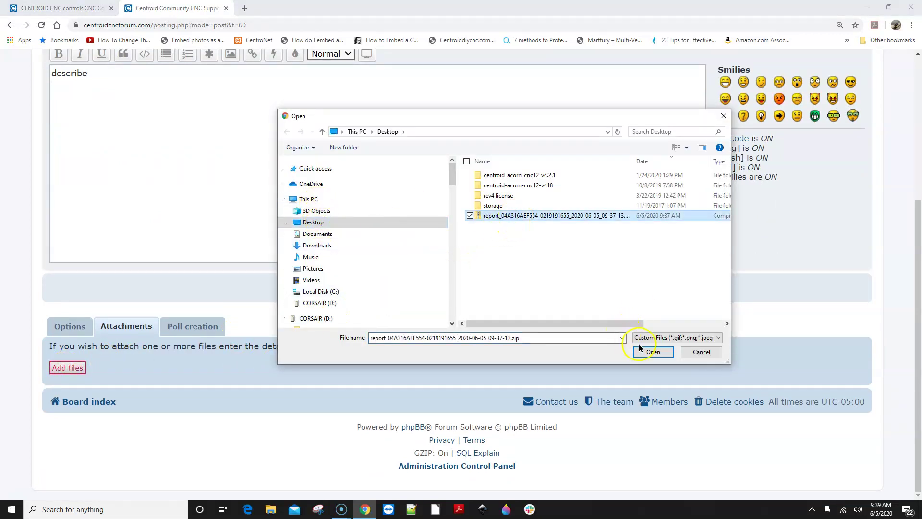
{"action": "left_click", "coordinate": [652, 351]}
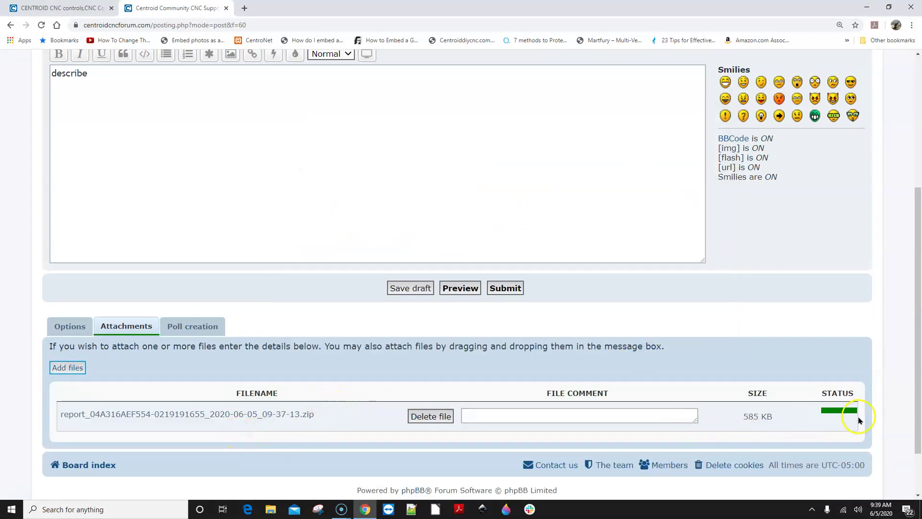
{"action": "left_click", "coordinate": [520, 288]}
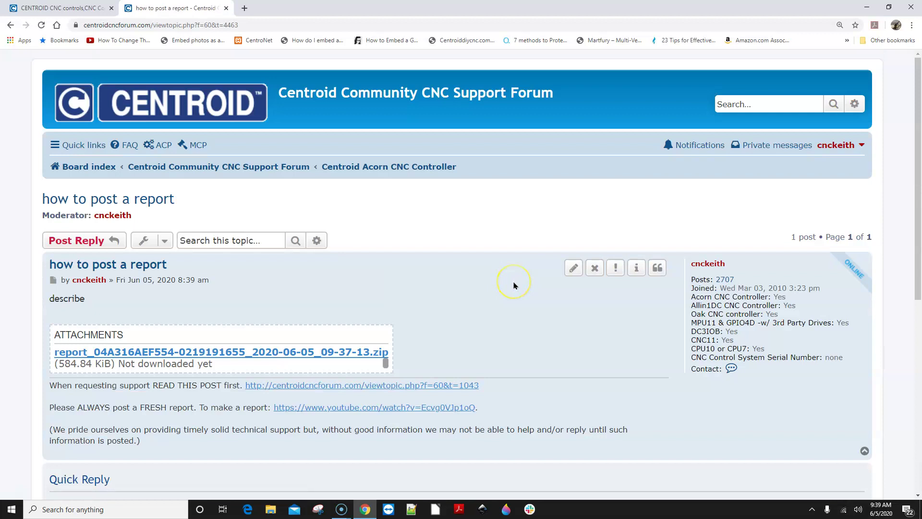
Download the attached report zip from the posted topic into the Downloads folder
{"action": "scroll", "coordinate": [513, 285], "scroll_direction": "down", "scroll_amount": 1}
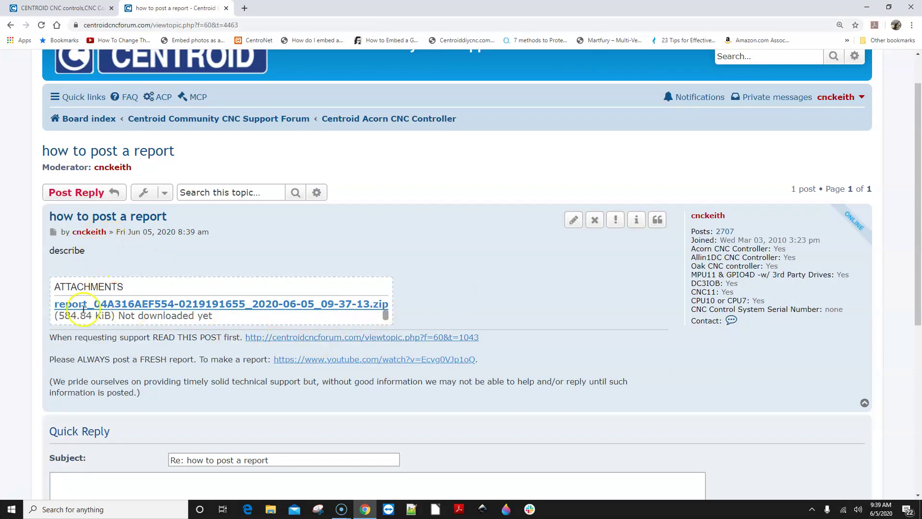
{"action": "left_click", "coordinate": [332, 305]}
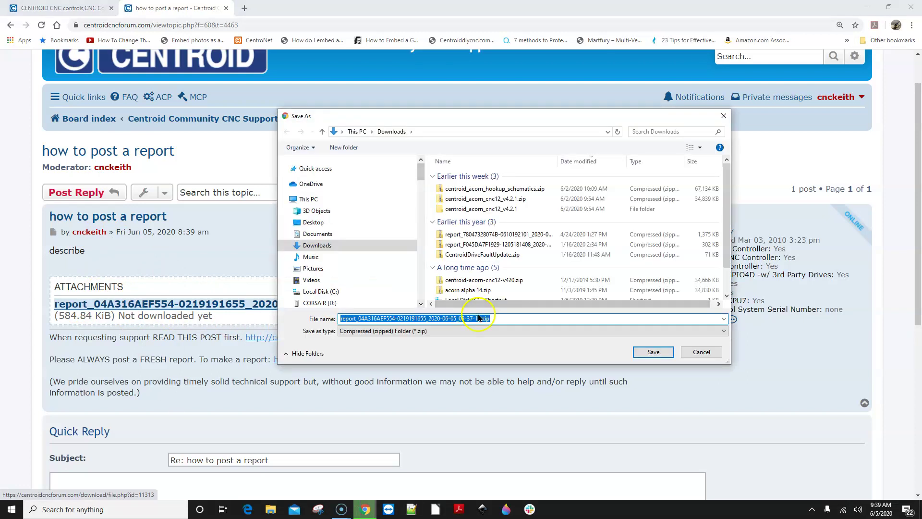
{"action": "left_click", "coordinate": [643, 358]}
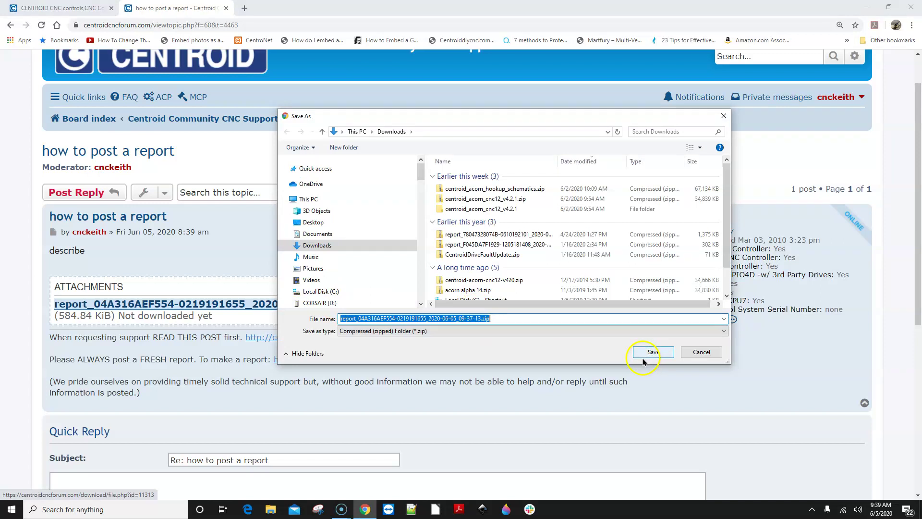